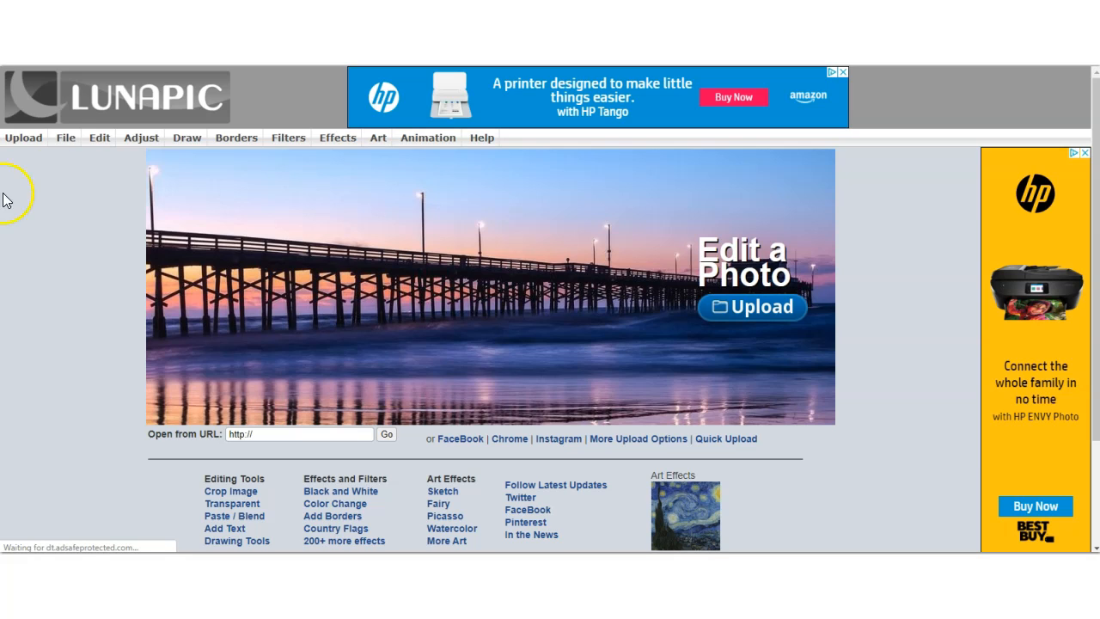
- Upload the spa girl clip art and replace the light blue of her headband with pink (red 255, green 128, blue 192)
{"action": "left_click", "coordinate": [24, 142]}
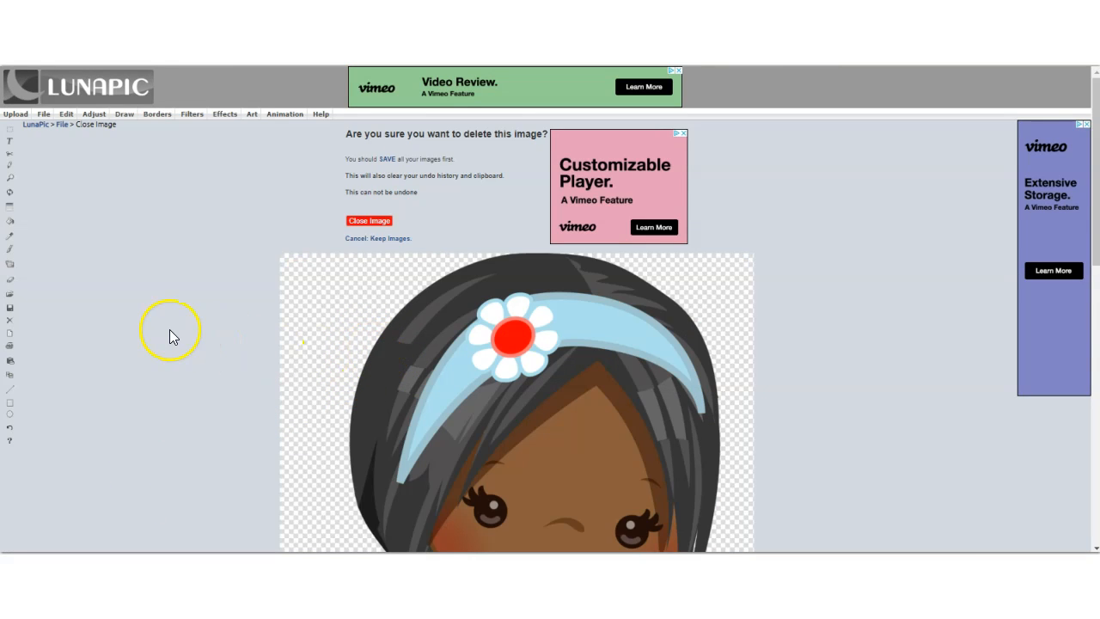
{"action": "mouse_move", "coordinate": [93, 117]}
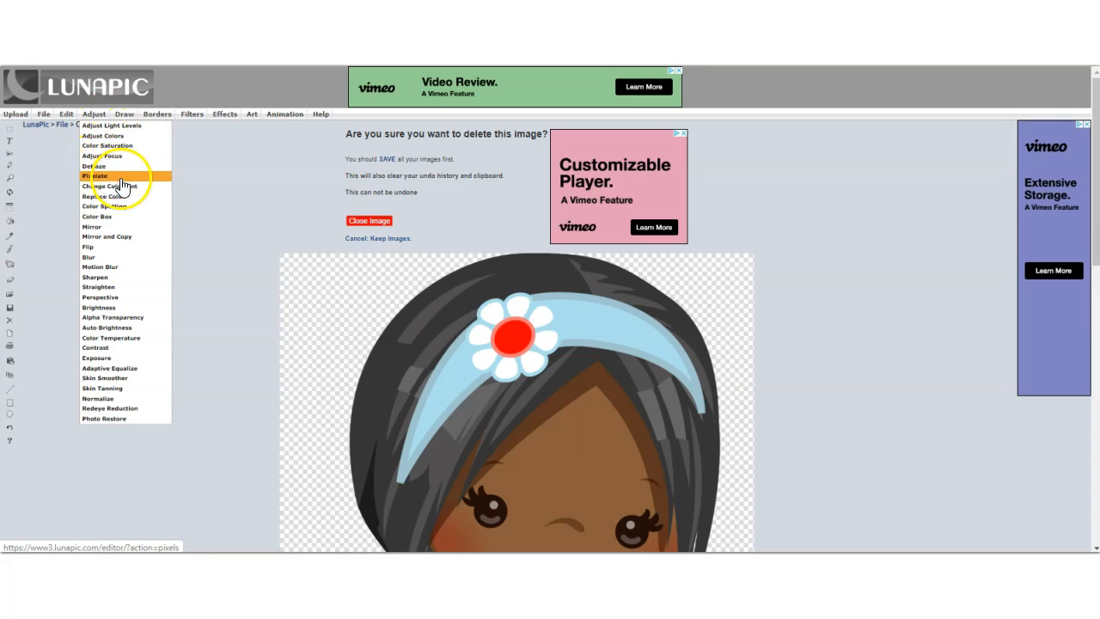
{"action": "left_click", "coordinate": [116, 197]}
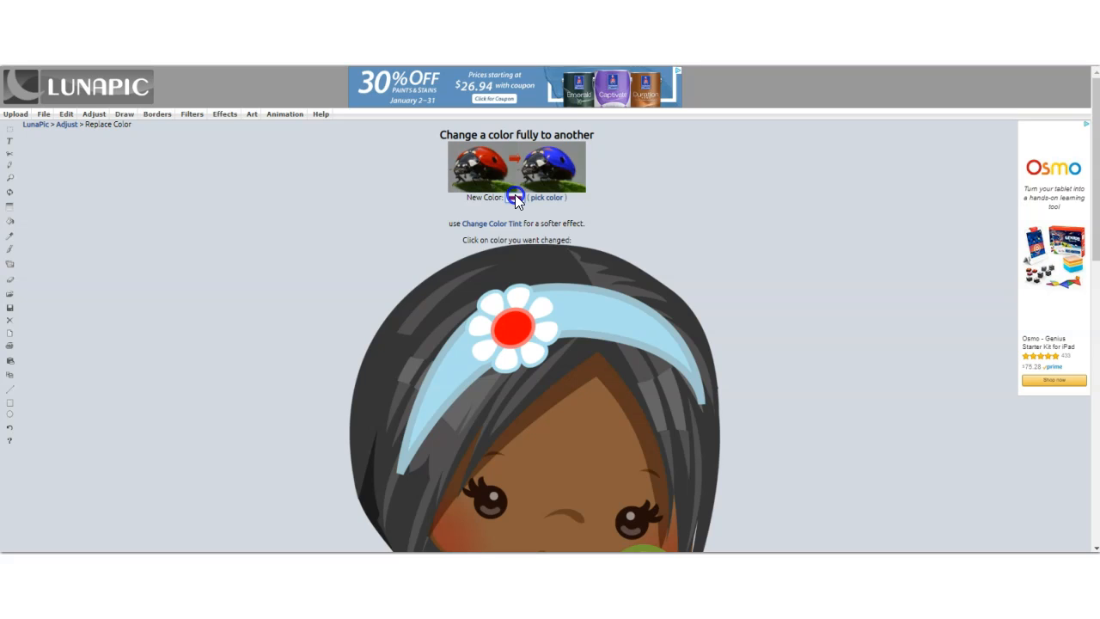
{"action": "left_click", "coordinate": [513, 198]}
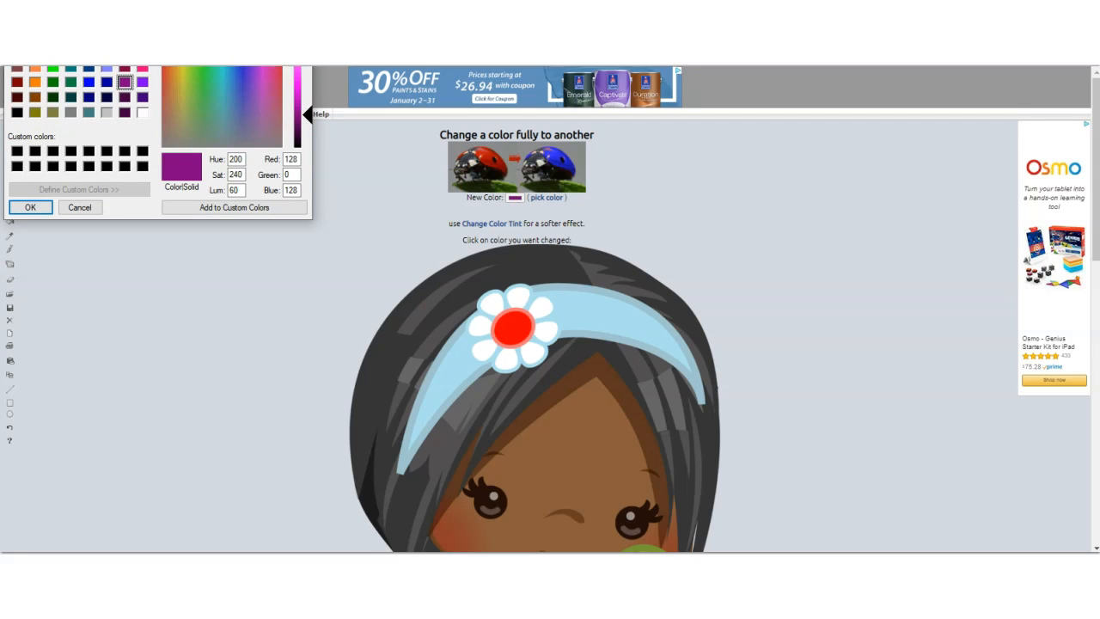
{"action": "left_click_drag", "start_coordinate": [192, 5], "coordinate": [197, 86]}
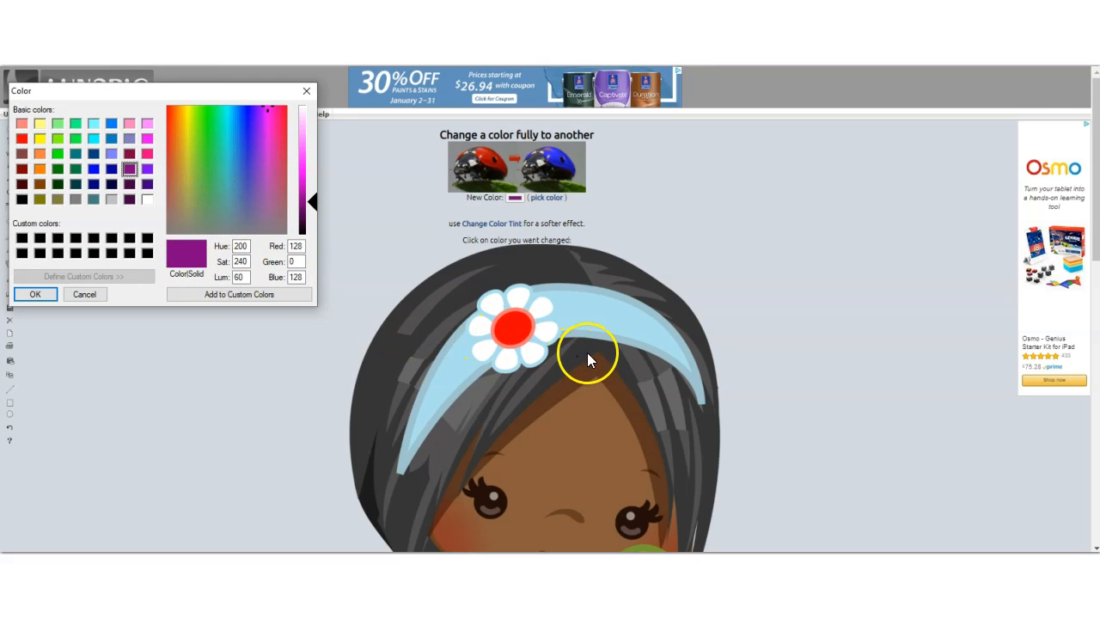
{"action": "left_click", "coordinate": [129, 124]}
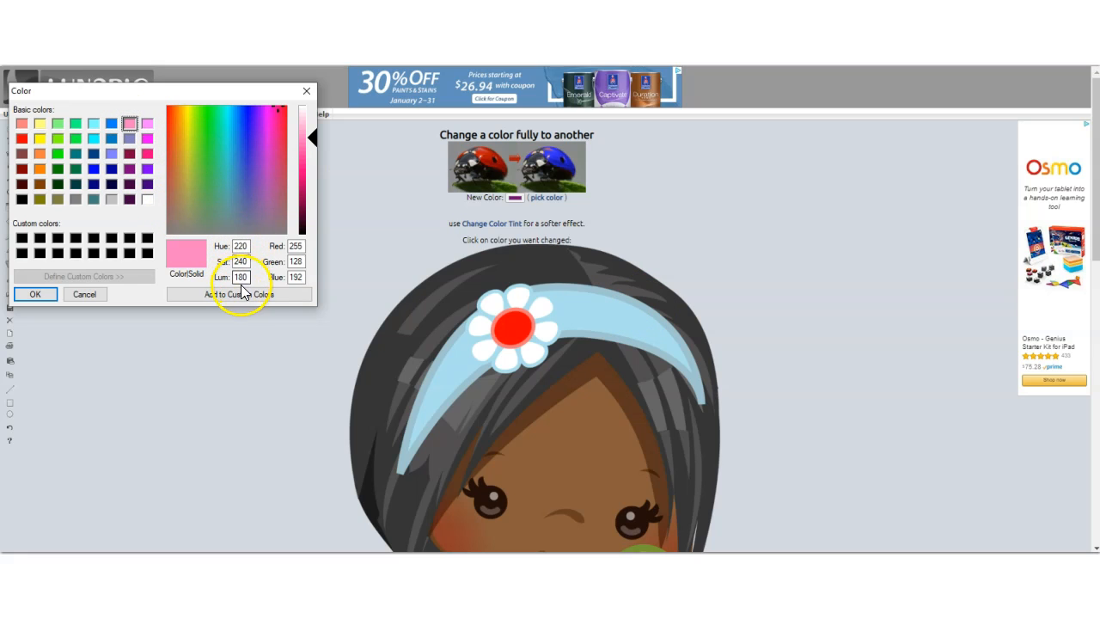
{"action": "left_click", "coordinate": [32, 291]}
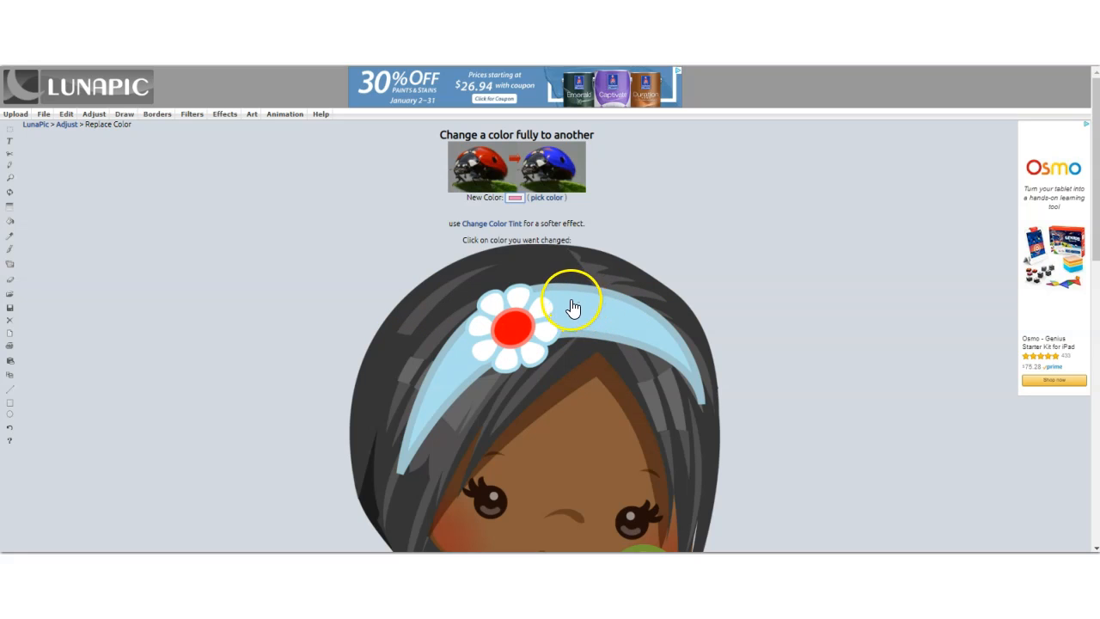
{"action": "left_click", "coordinate": [578, 313]}
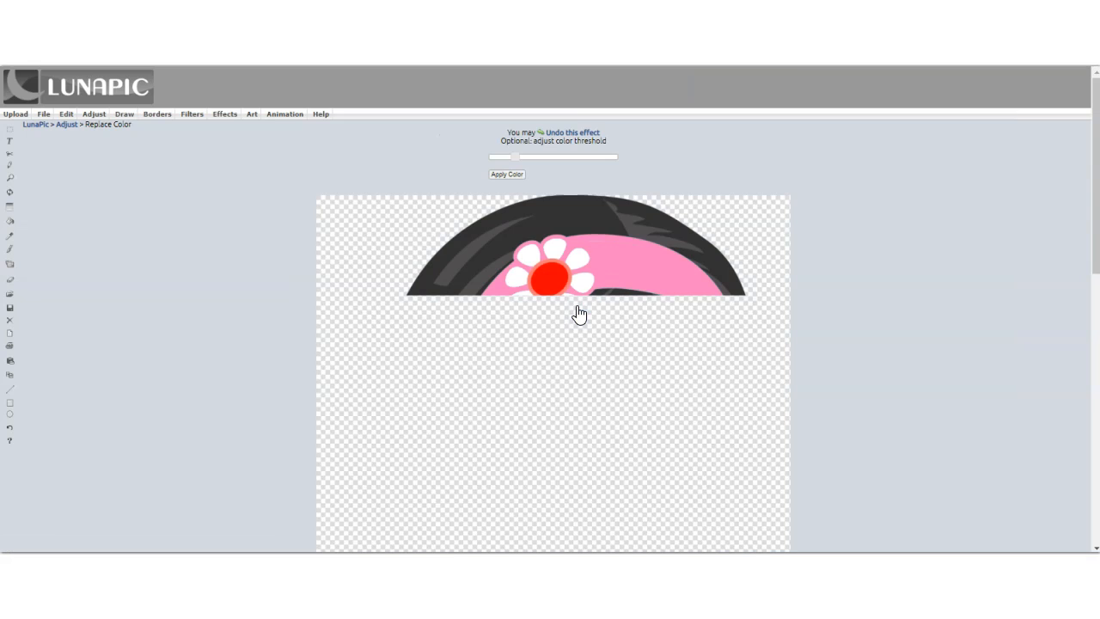
{"action": "left_click", "coordinate": [548, 294]}
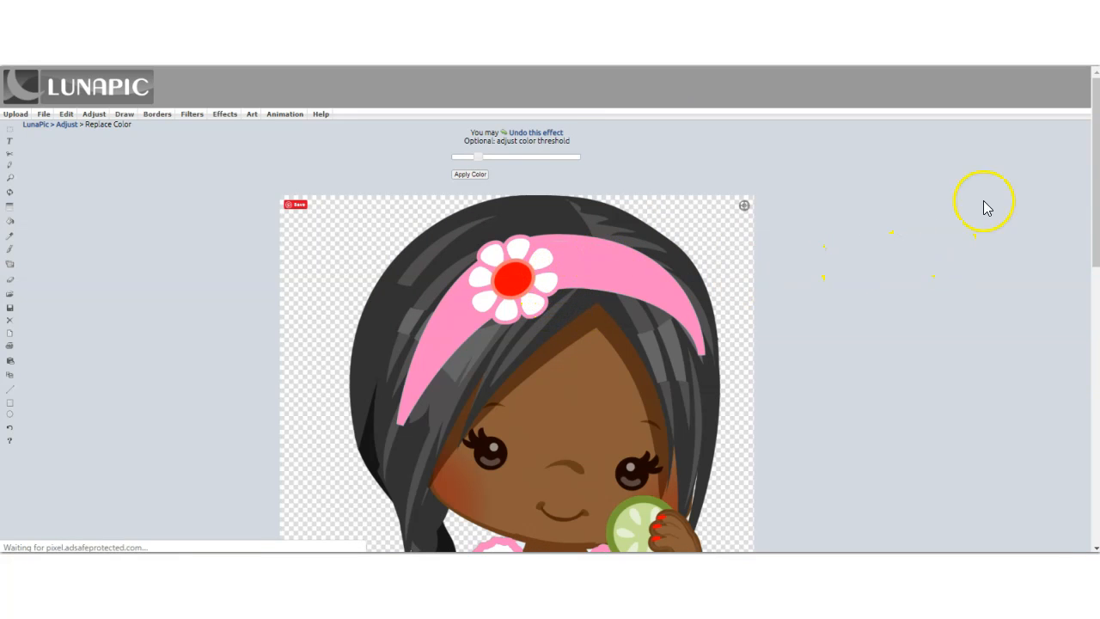
- Raise the color threshold of the light blue replacement slightly and apply the color
{"action": "mouse_move", "coordinate": [1093, 166]}
{"action": "left_mouse_down"}
{"action": "mouse_move", "coordinate": [1092, 239]}
{"action": "mouse_move", "coordinate": [1060, 403]}
{"action": "mouse_move", "coordinate": [1091, 258]}
{"action": "mouse_move", "coordinate": [1092, 160]}
{"action": "left_mouse_up"}
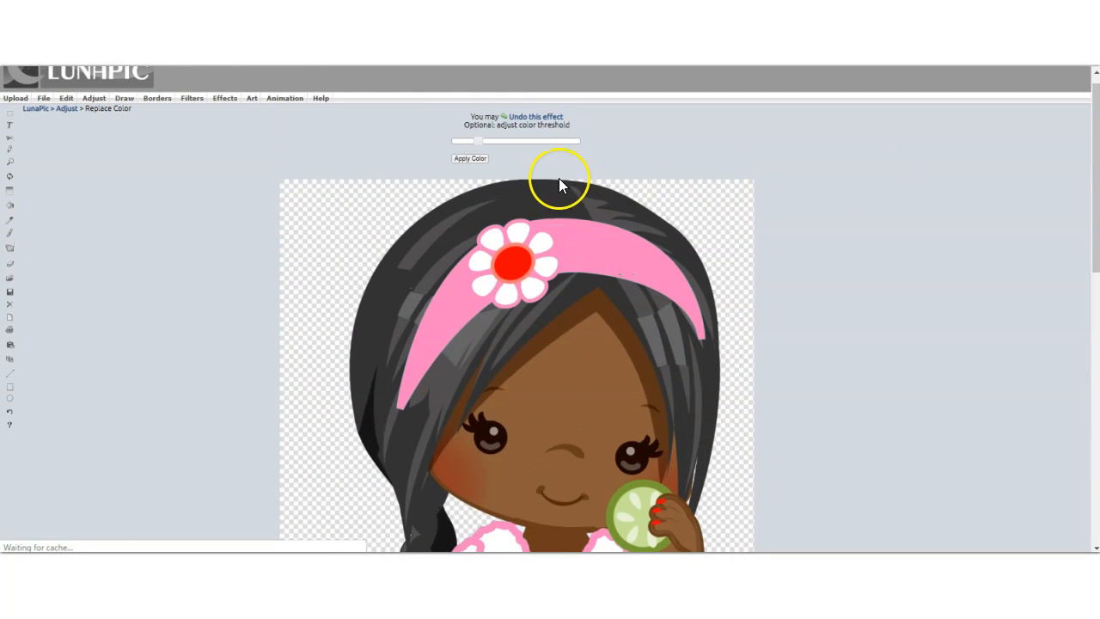
{"action": "left_click", "coordinate": [484, 142]}
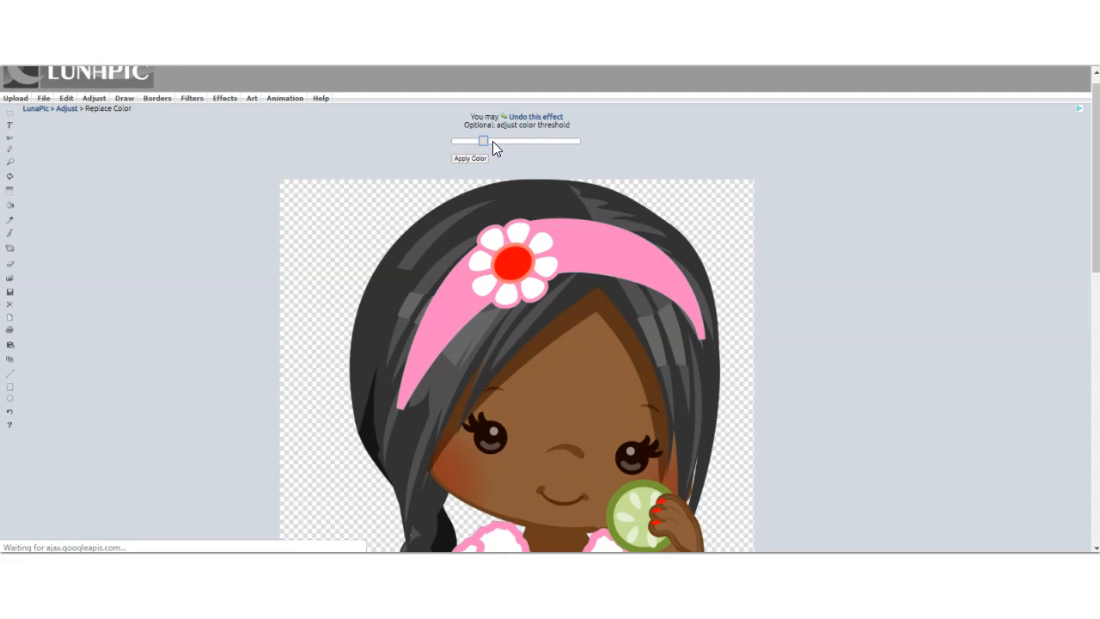
{"action": "left_click", "coordinate": [494, 141]}
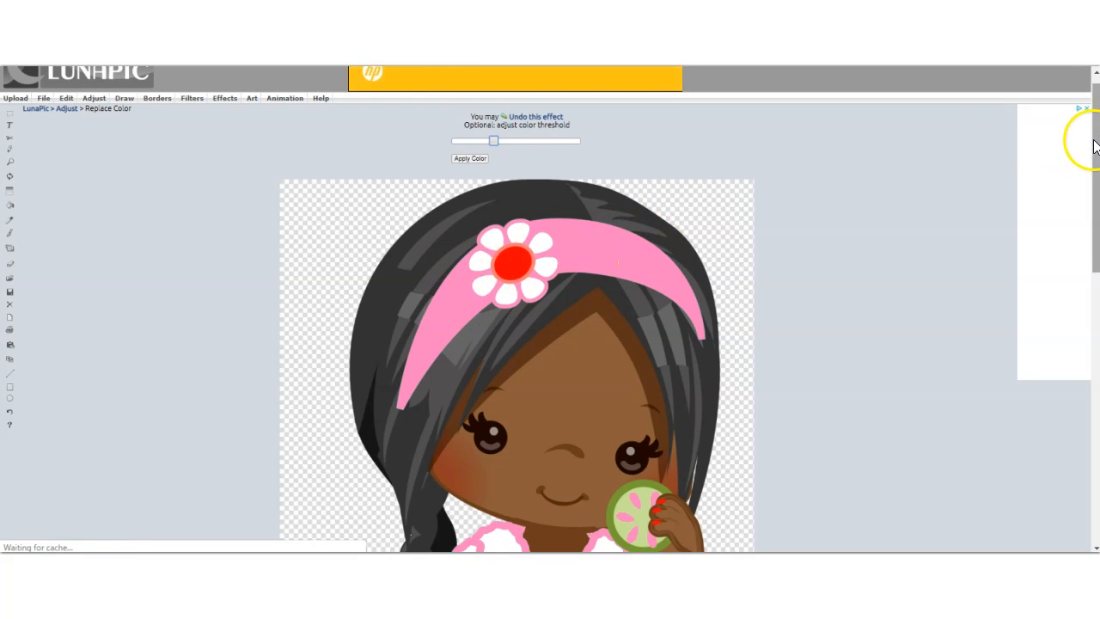
{"action": "mouse_move", "coordinate": [1096, 149]}
{"action": "left_mouse_down"}
{"action": "mouse_move", "coordinate": [1085, 322]}
{"action": "mouse_move", "coordinate": [1066, 404]}
{"action": "mouse_move", "coordinate": [1079, 144]}
{"action": "left_mouse_up"}
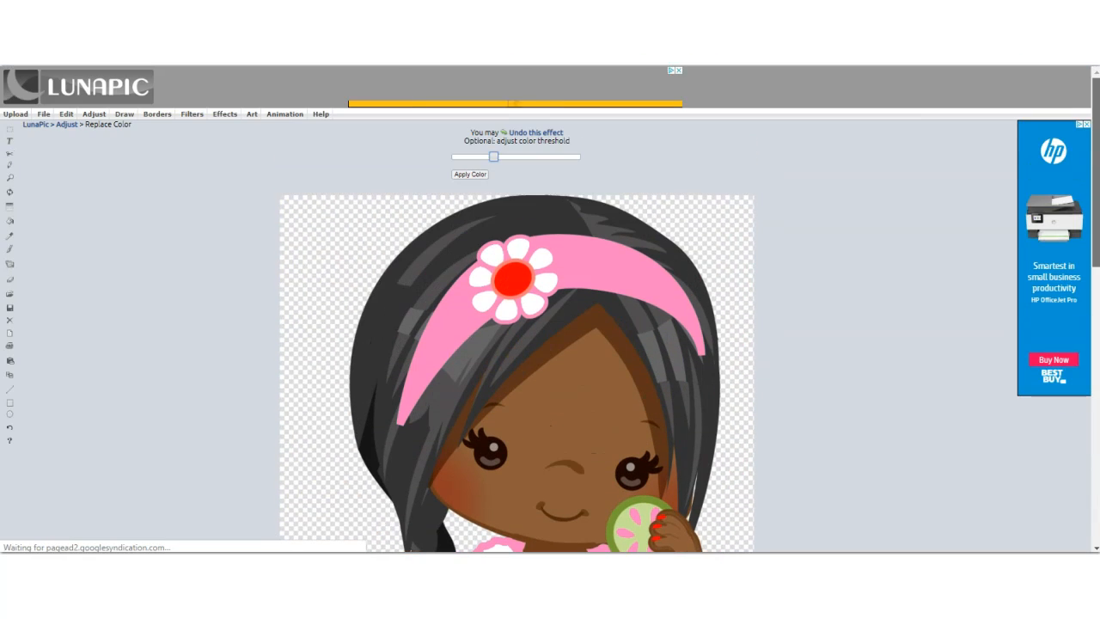
{"action": "left_click", "coordinate": [469, 176]}
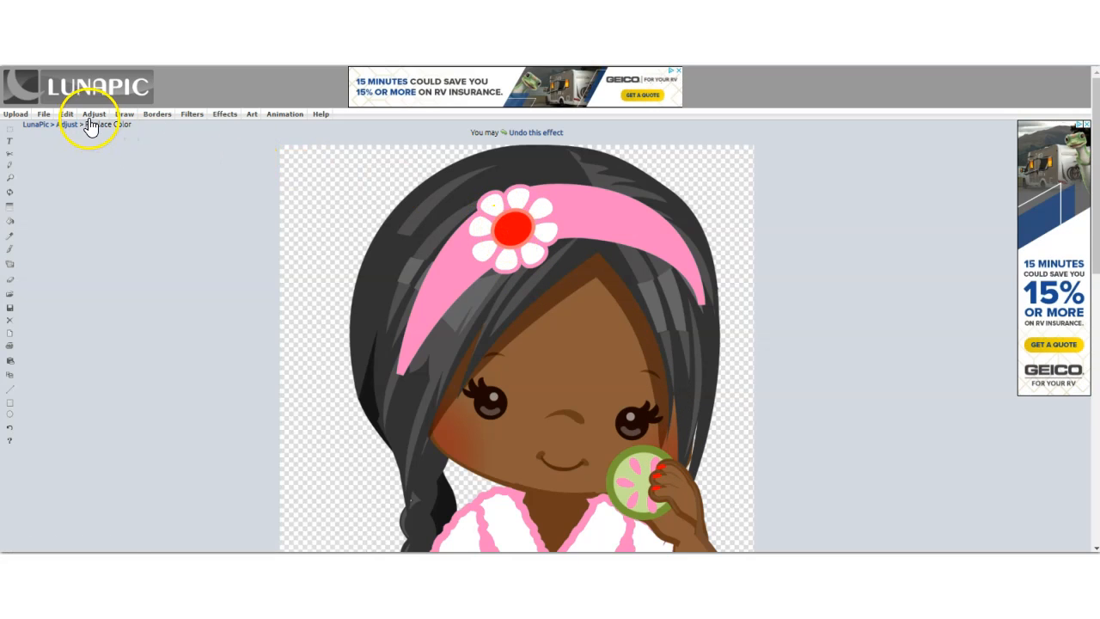
- Replace the red center of the headband flower with pink (red 255, green 128, blue 192) and apply the color
{"action": "mouse_move", "coordinate": [92, 120]}
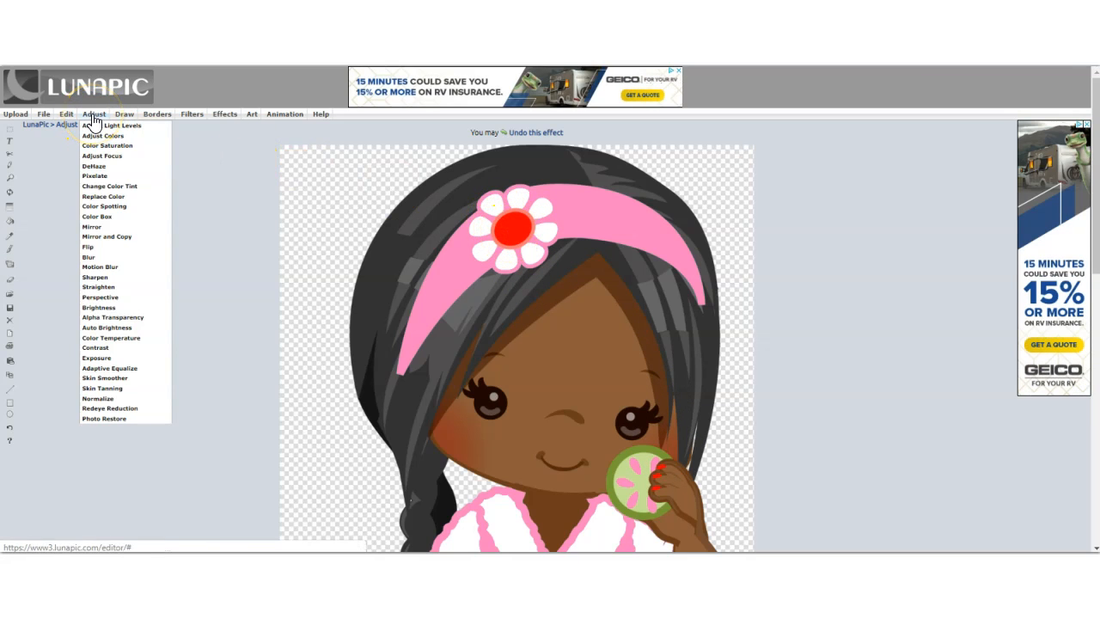
{"action": "left_click", "coordinate": [104, 197]}
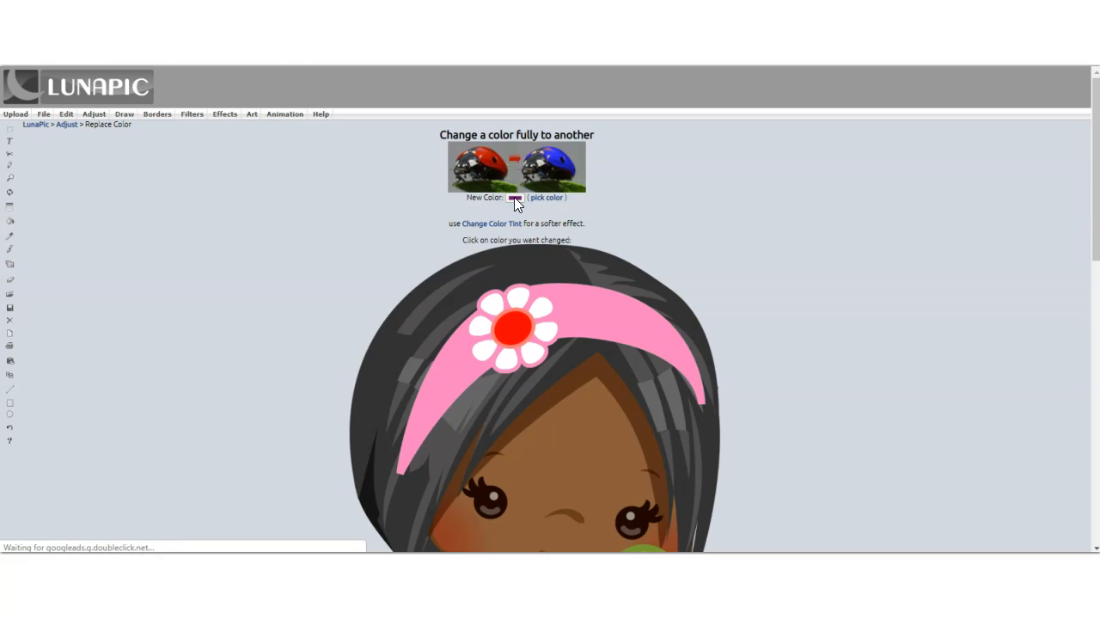
{"action": "left_click", "coordinate": [515, 199]}
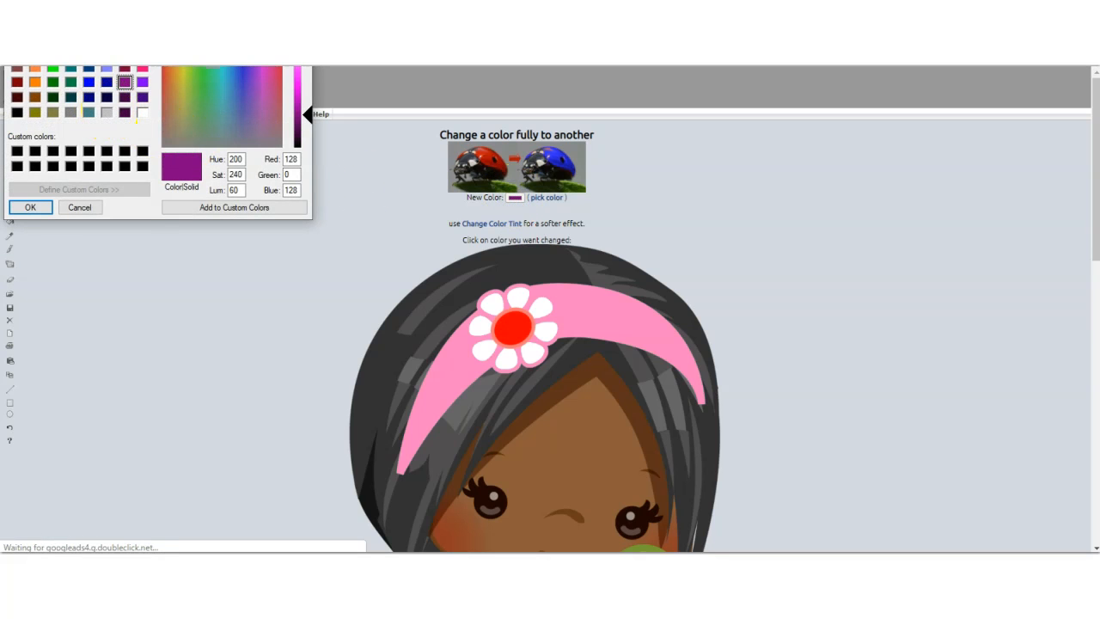
{"action": "left_click_drag", "start_coordinate": [150, 8], "coordinate": [145, 115]}
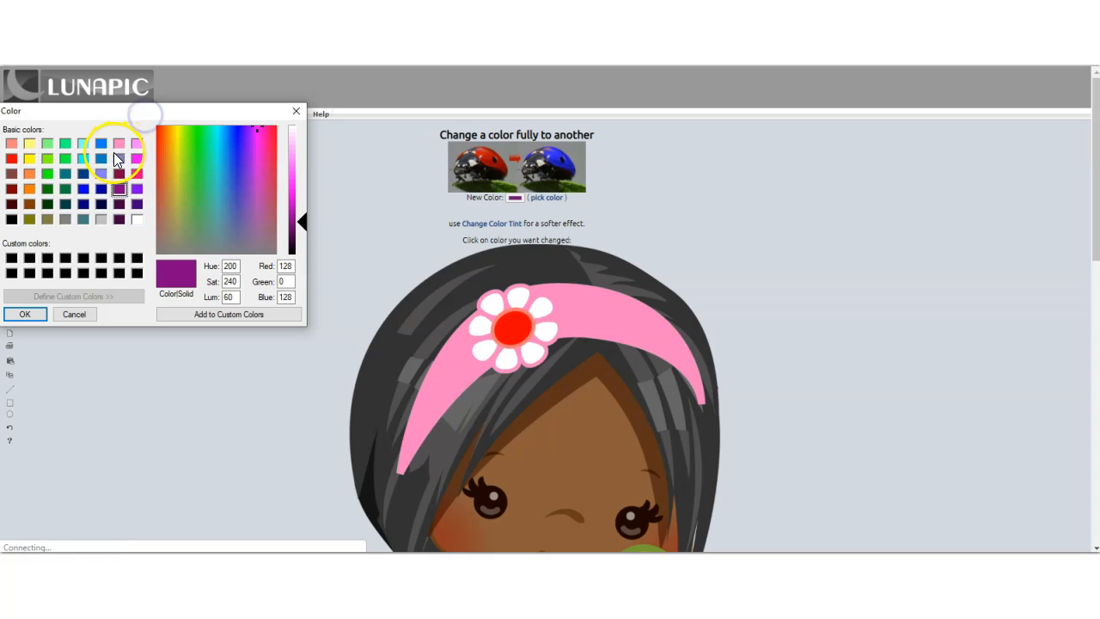
{"action": "left_click", "coordinate": [119, 145]}
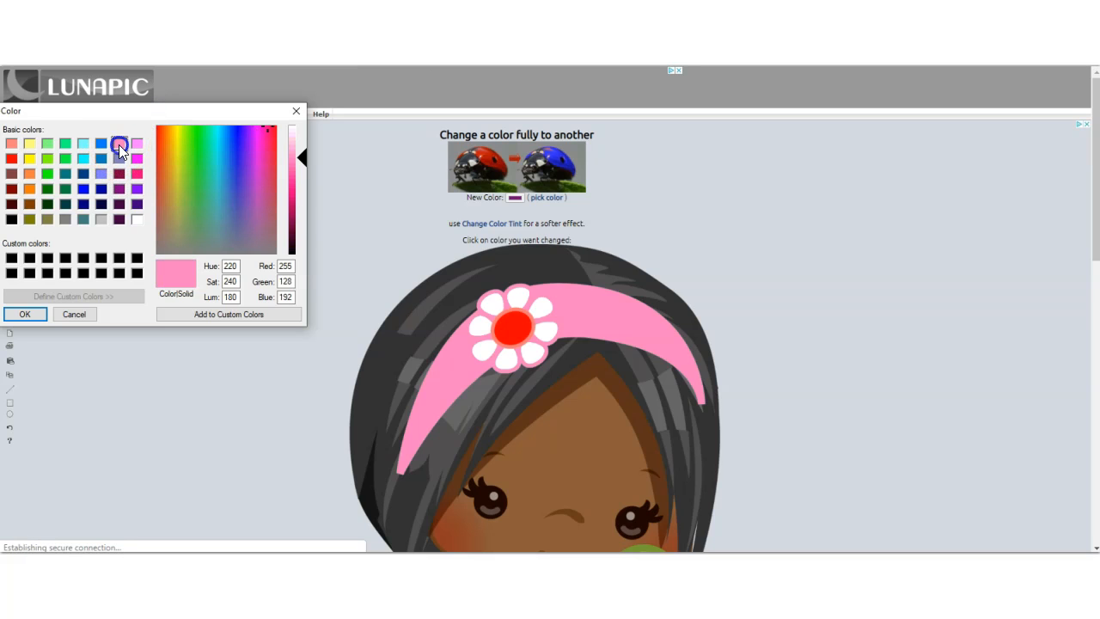
{"action": "left_click", "coordinate": [23, 315]}
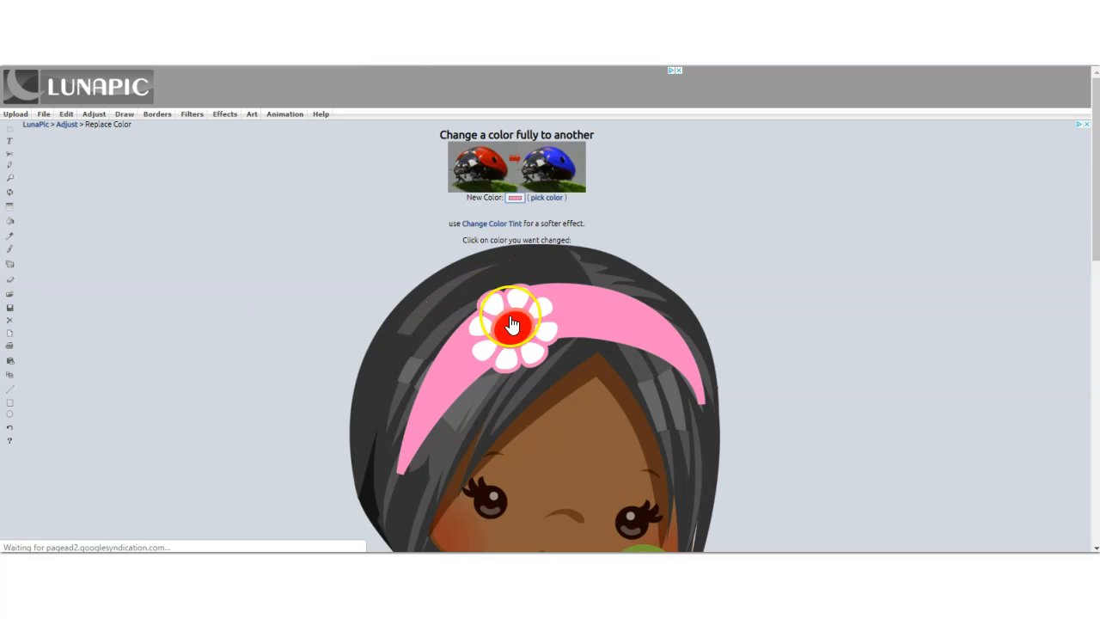
{"action": "left_click", "coordinate": [508, 331]}
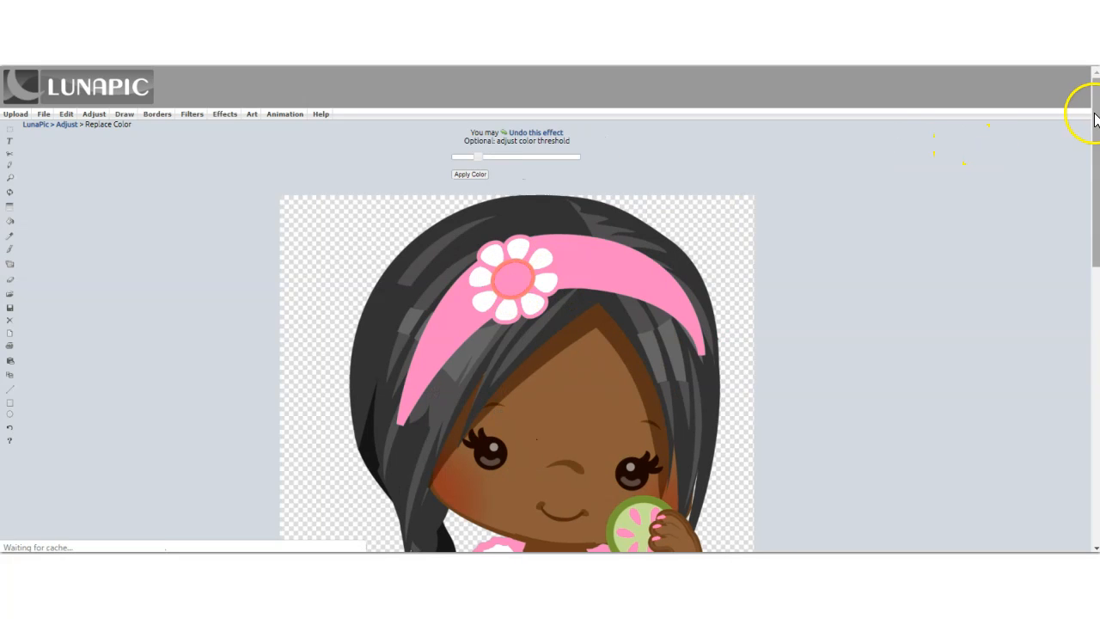
{"action": "mouse_move", "coordinate": [1094, 113]}
{"action": "left_mouse_down"}
{"action": "mouse_move", "coordinate": [1080, 365]}
{"action": "mouse_move", "coordinate": [1096, 273]}
{"action": "mouse_move", "coordinate": [1096, 110]}
{"action": "left_mouse_up"}
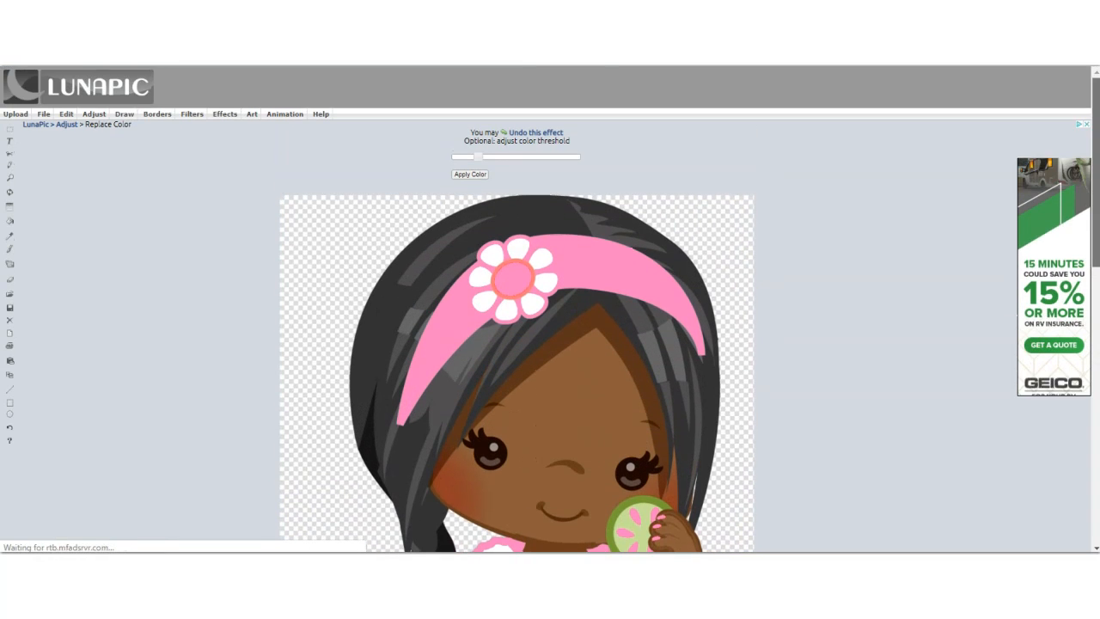
{"action": "left_click", "coordinate": [469, 175]}
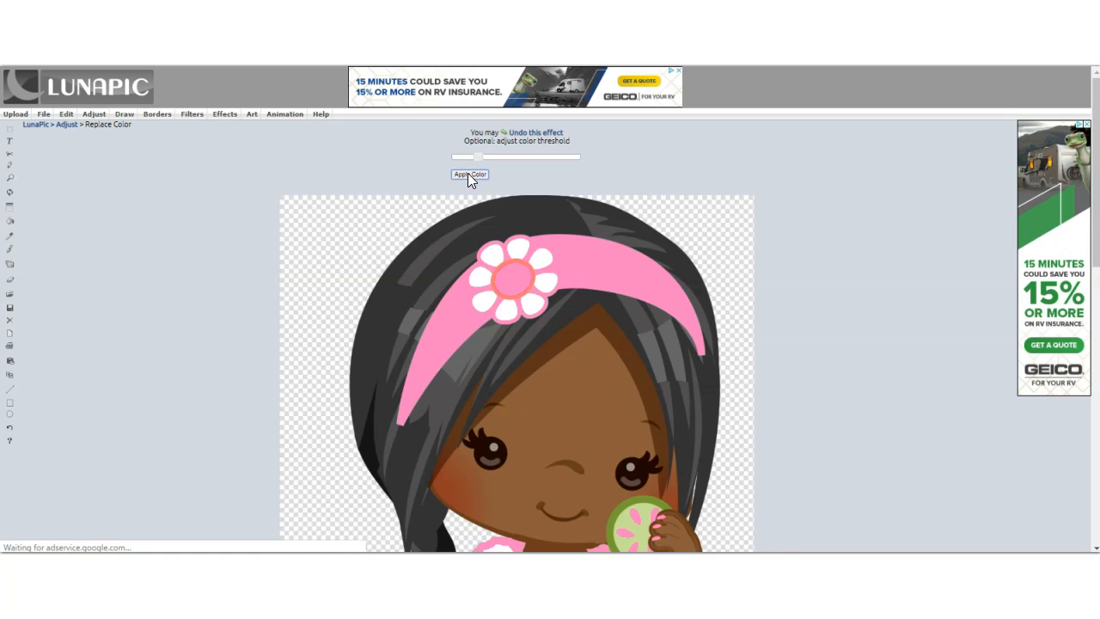
{"action": "left_click", "coordinate": [542, 208]}
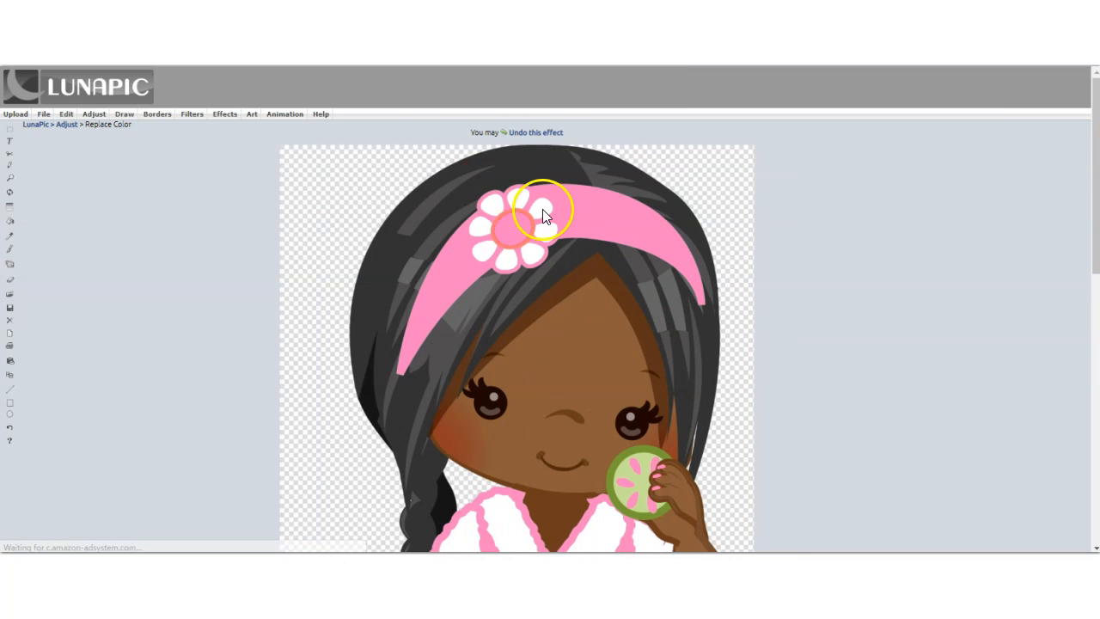
{"action": "left_click", "coordinate": [496, 228]}
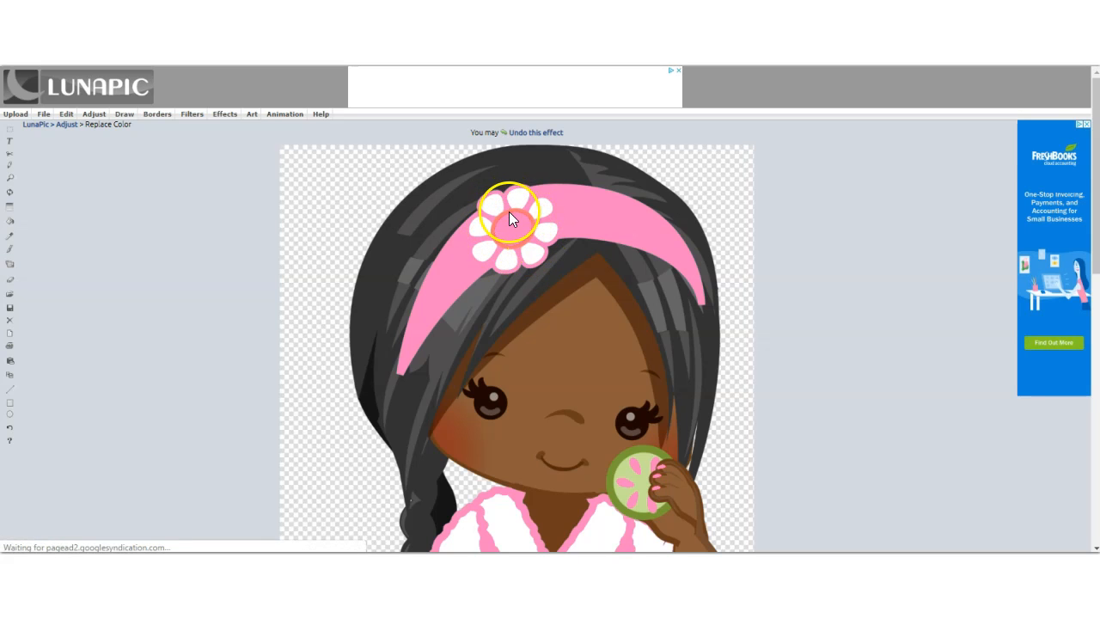
- Replace the salmon ring around the headband flower's center with white and apply the color
{"action": "left_click", "coordinate": [103, 192]}
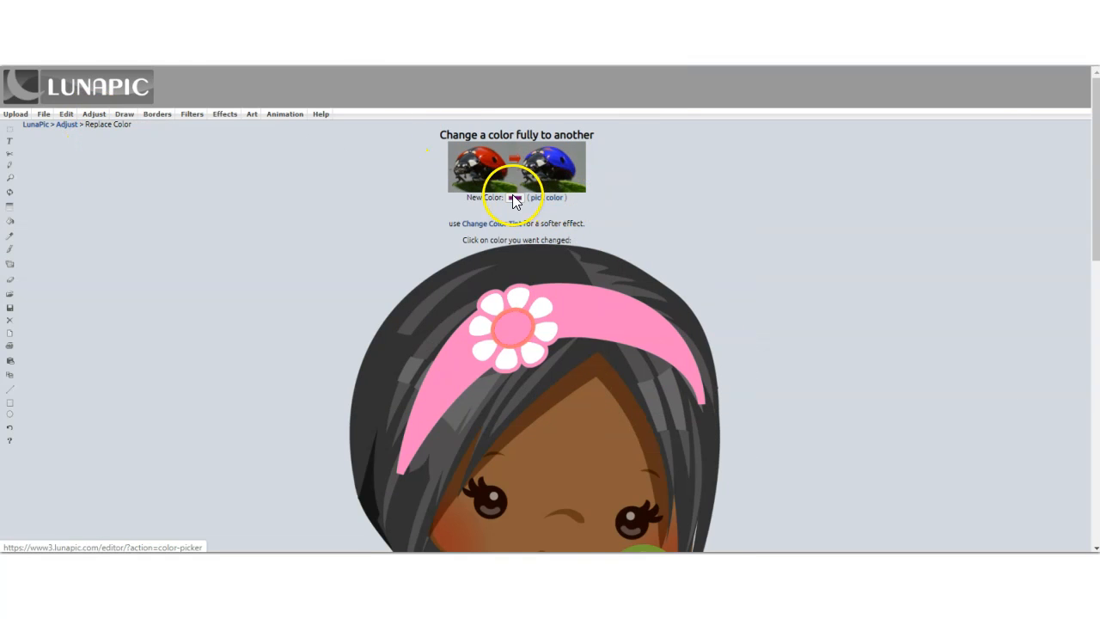
{"action": "left_click", "coordinate": [514, 196]}
{"action": "left_click", "coordinate": [142, 112]}
{"action": "left_click", "coordinate": [30, 207]}
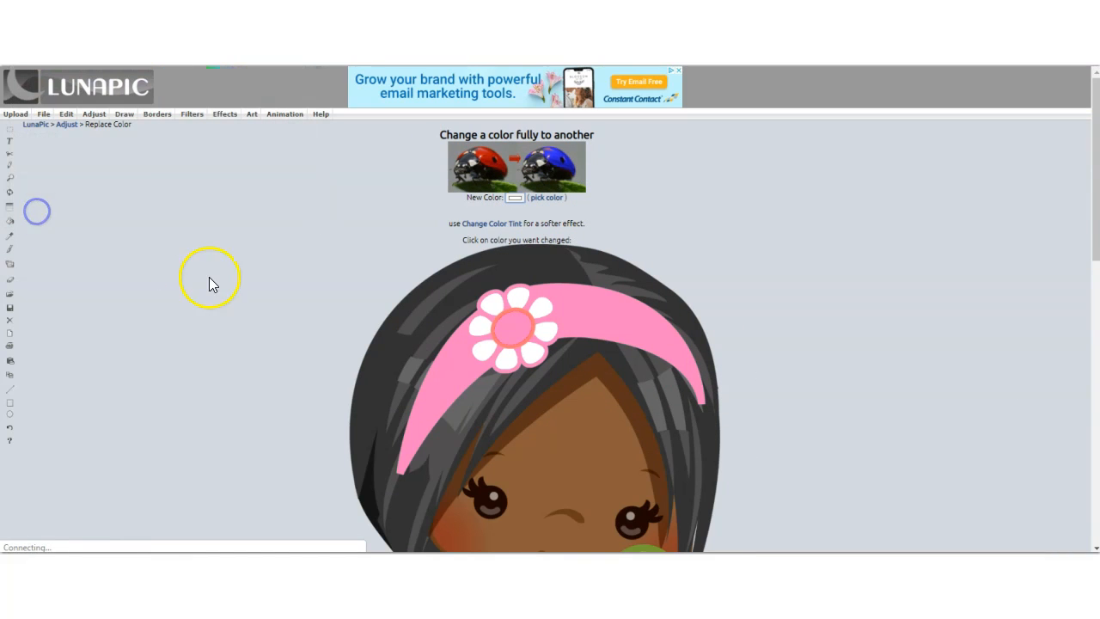
{"action": "left_click", "coordinate": [505, 320]}
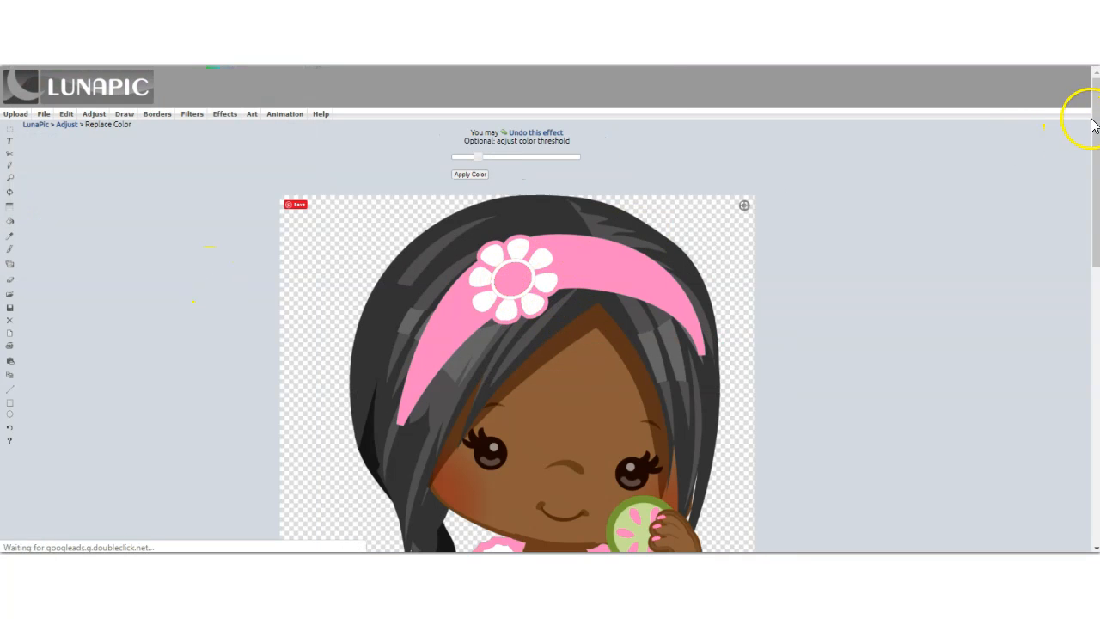
{"action": "mouse_move", "coordinate": [1093, 151]}
{"action": "left_mouse_down"}
{"action": "mouse_move", "coordinate": [1083, 351]}
{"action": "mouse_move", "coordinate": [1093, 142]}
{"action": "left_mouse_up"}
{"action": "left_click", "coordinate": [469, 175]}
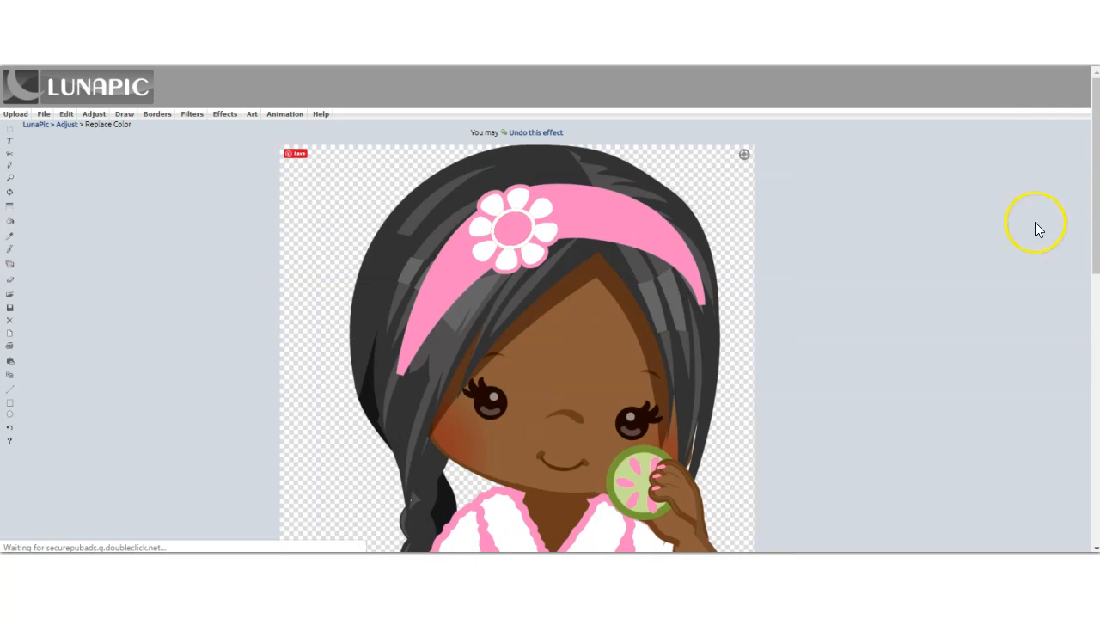
- Save the recolored image of the girl
{"action": "left_click_drag", "start_coordinate": [1093, 172], "coordinate": [1049, 448]}
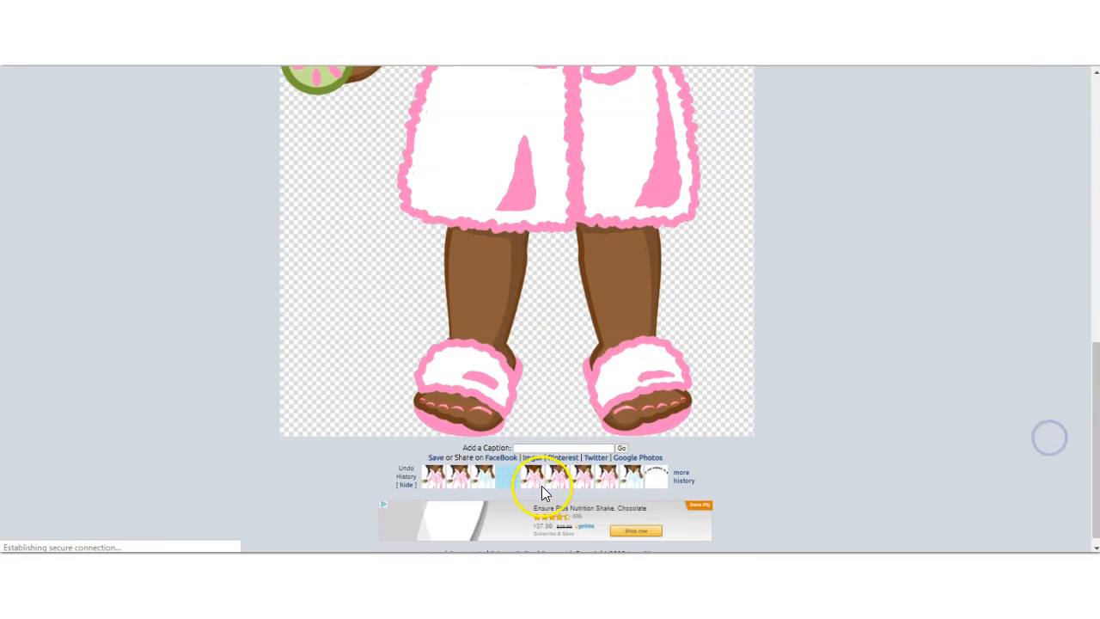
{"action": "left_click", "coordinate": [435, 465]}
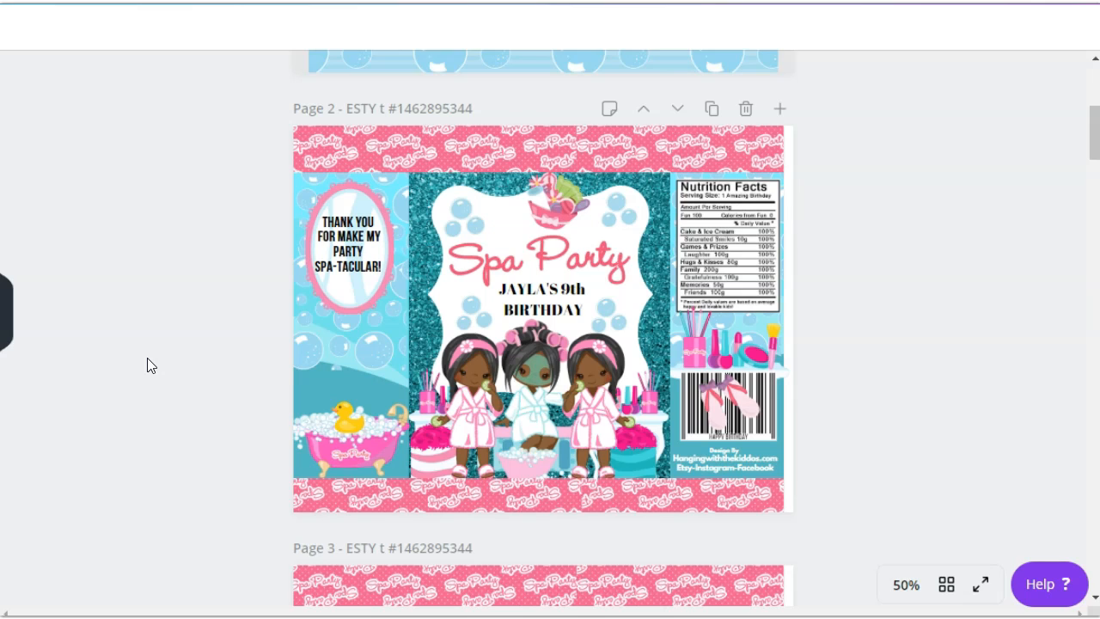
{"action": "left_click", "coordinate": [88, 532]}
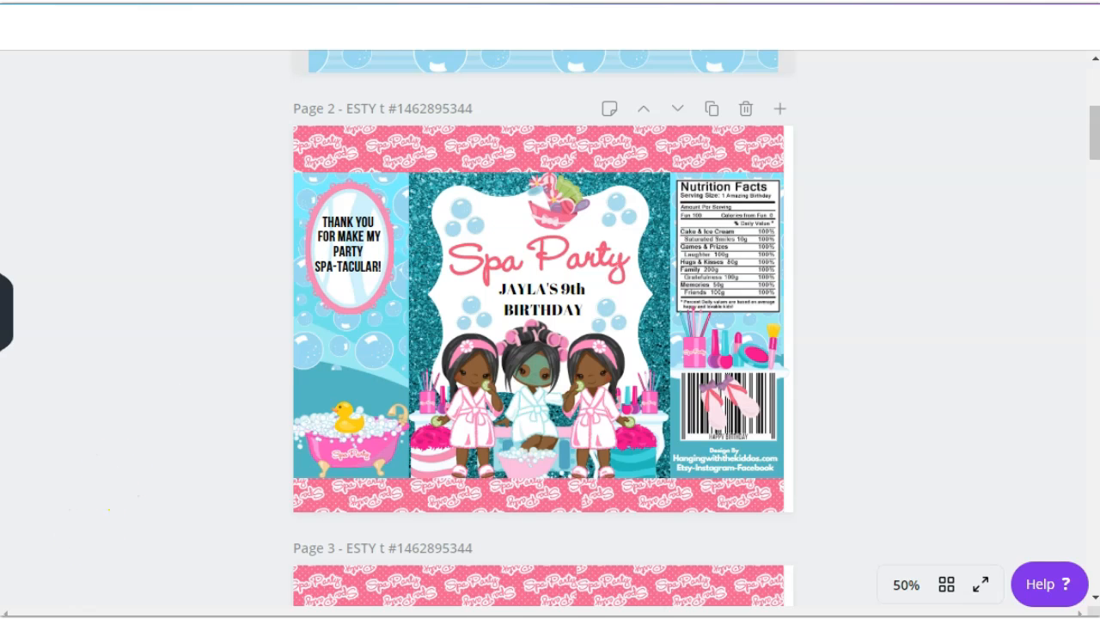